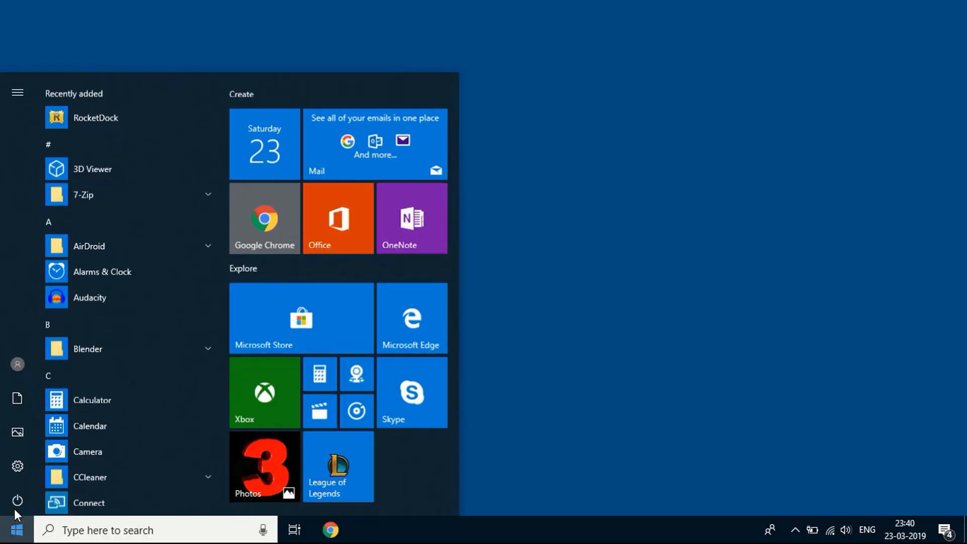
Toggle 'Scroll inactive windows when I hover over them' on the Devices > Mouse page.
{"action": "left_click", "coordinate": [19, 463]}
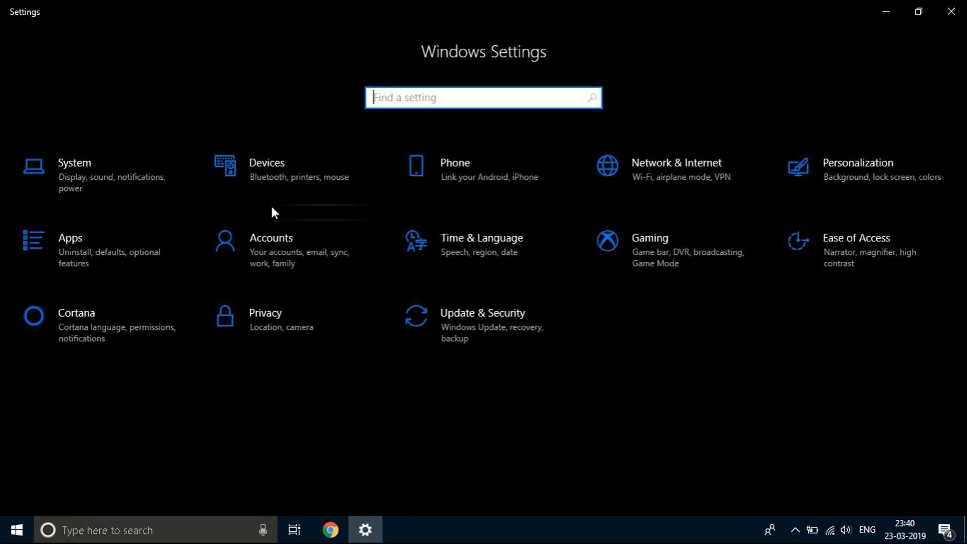
{"action": "left_click", "coordinate": [265, 176]}
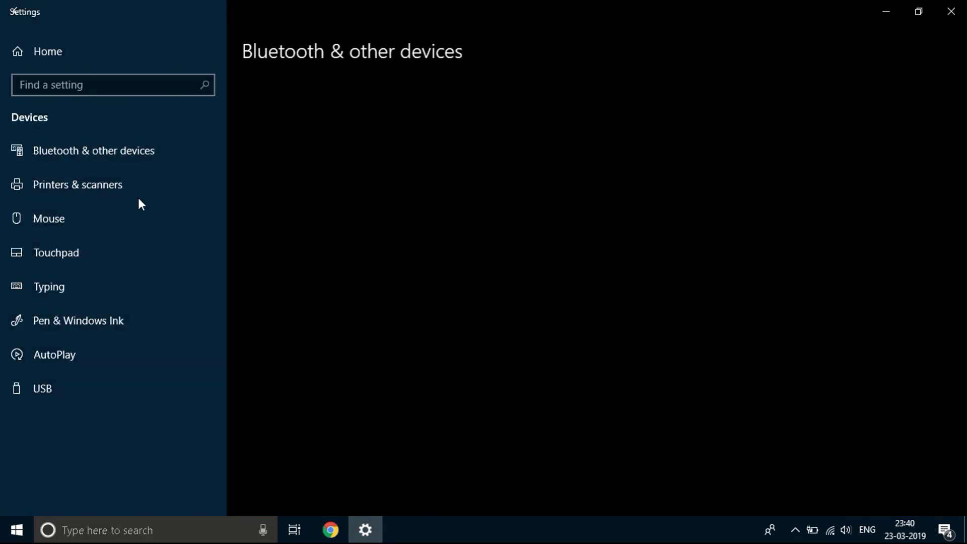
{"action": "left_click", "coordinate": [51, 218]}
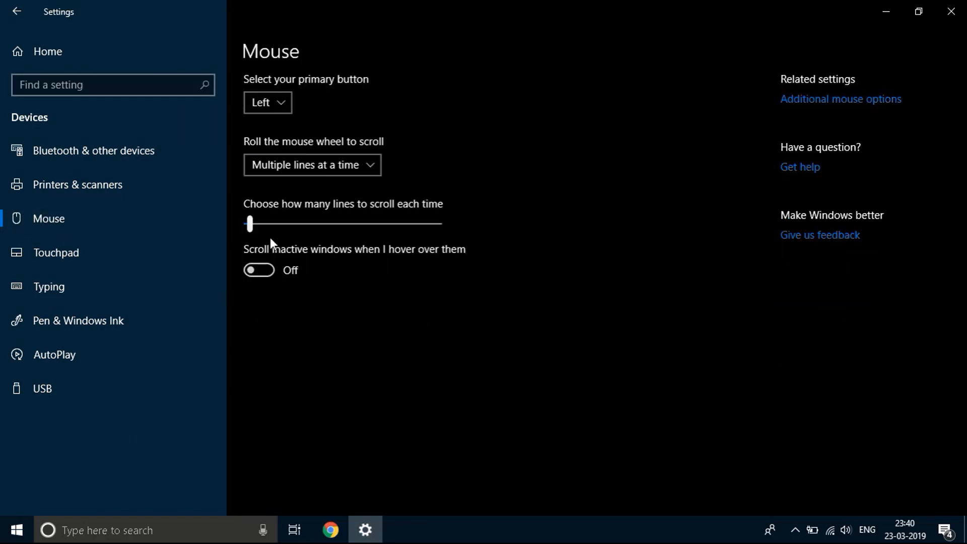
{"action": "left_click", "coordinate": [259, 270]}
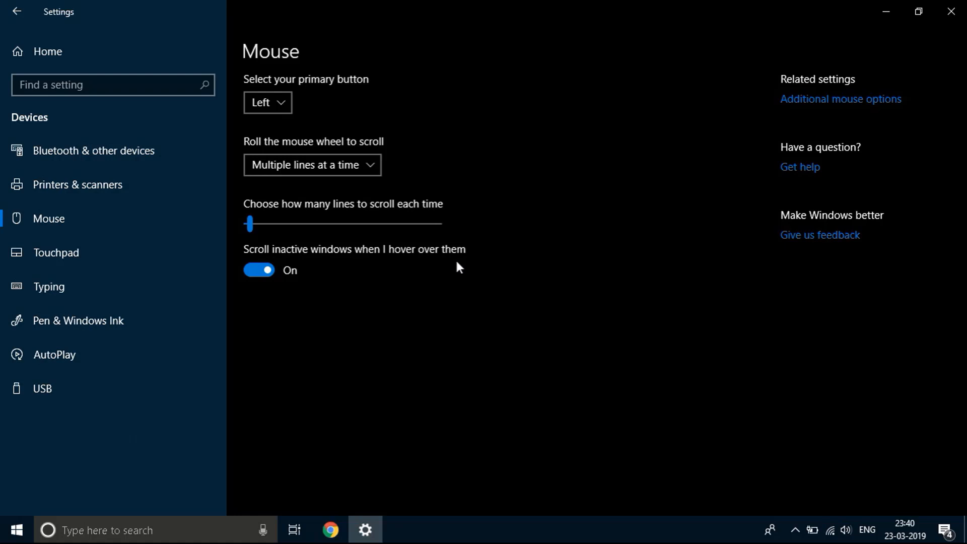
{"action": "left_click", "coordinate": [260, 269]}
{"action": "left_click", "coordinate": [258, 273]}
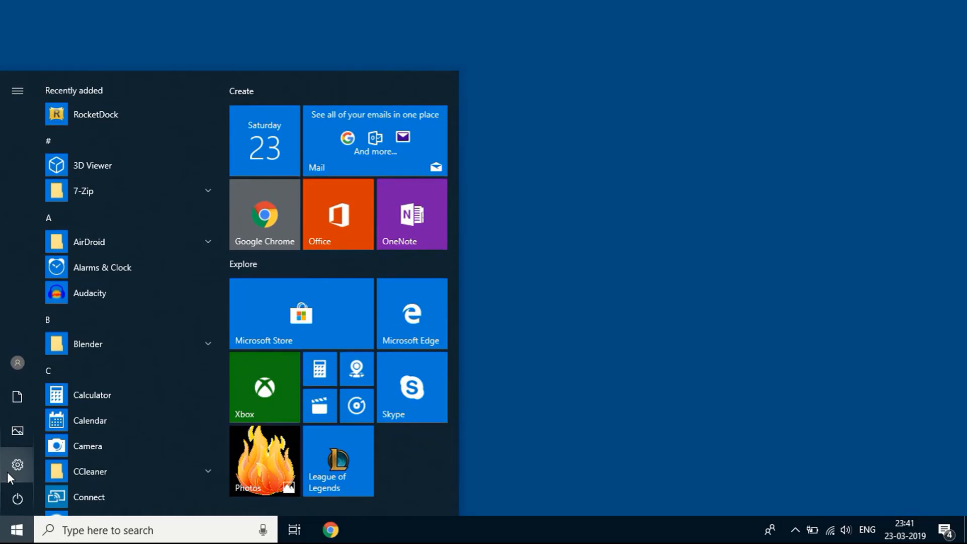
Show the Windows Update history from Update & Security.
{"action": "left_click", "coordinate": [17, 465]}
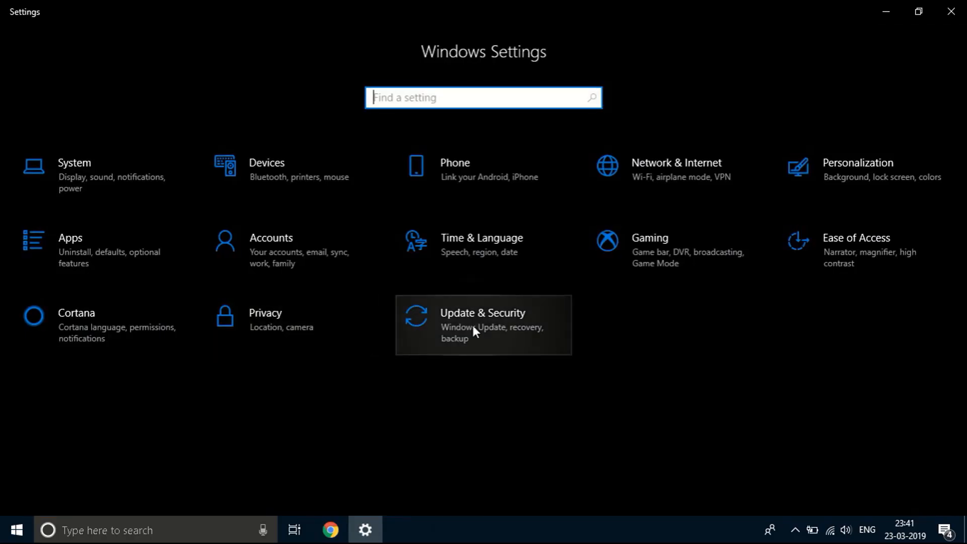
{"action": "left_click", "coordinate": [492, 320]}
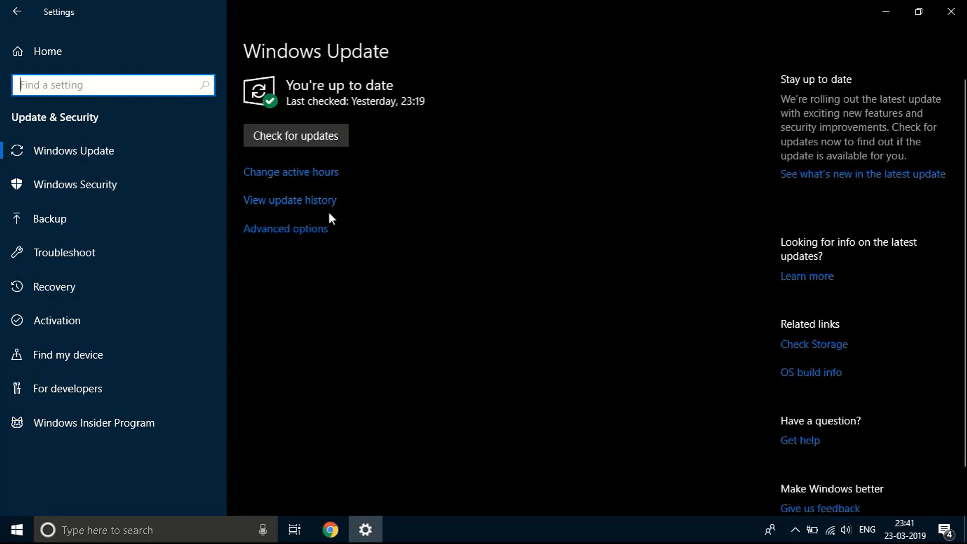
{"action": "left_click", "coordinate": [297, 202]}
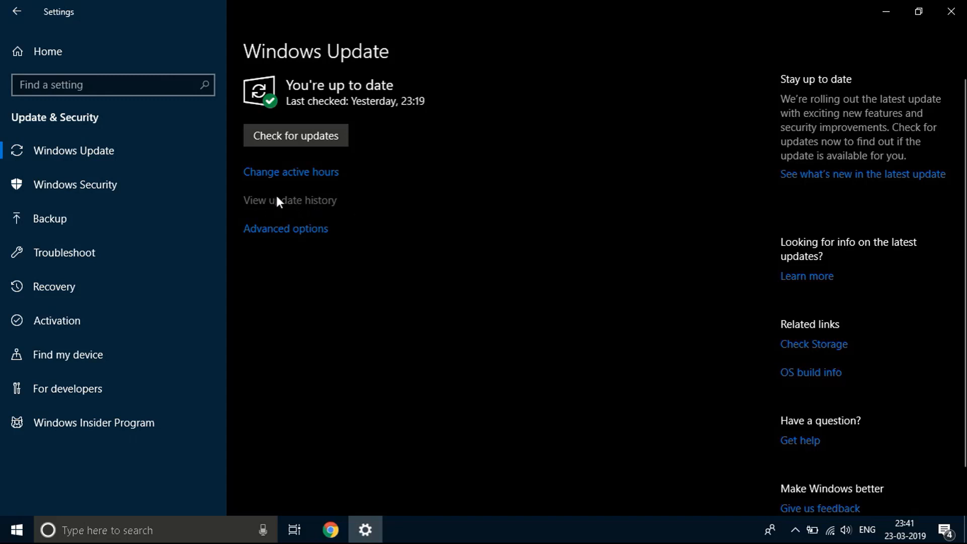
{"action": "left_click", "coordinate": [305, 201]}
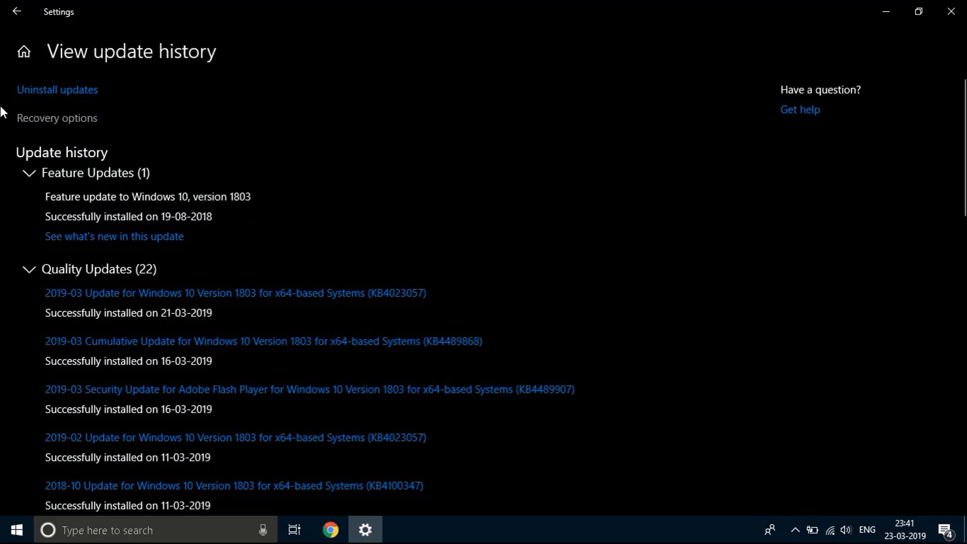
Start uninstalling security update KB4489868 from Installed Updates, then decline the confirmation.
{"action": "left_click", "coordinate": [69, 93]}
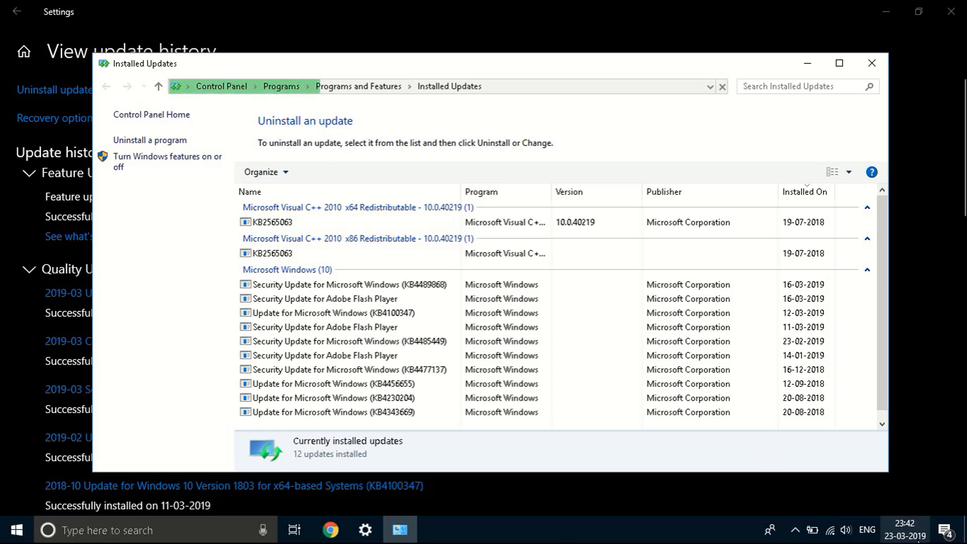
{"action": "left_click", "coordinate": [802, 285]}
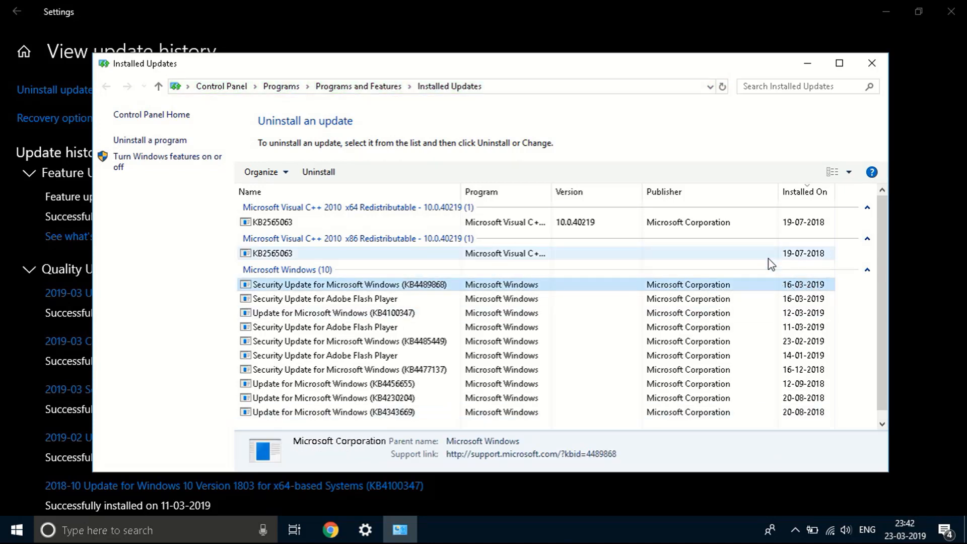
{"action": "left_click", "coordinate": [320, 175]}
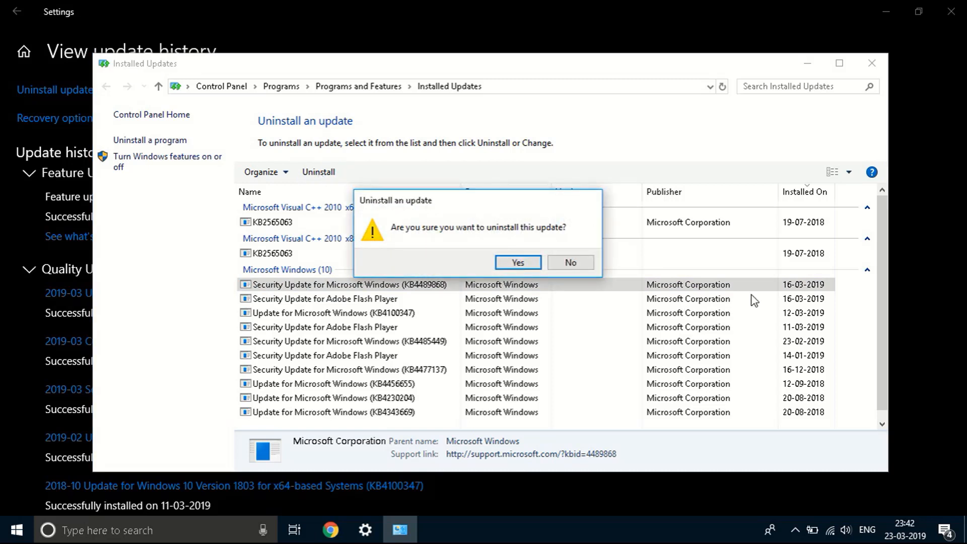
{"action": "left_click", "coordinate": [570, 262]}
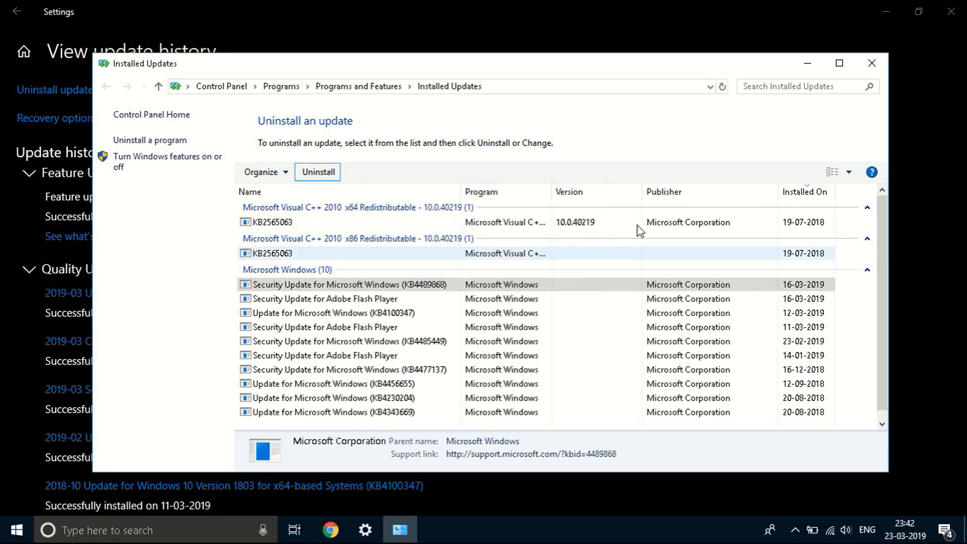
Reach the Windows Update page via the Start search result 'Check for updates'.
{"action": "left_click", "coordinate": [807, 63]}
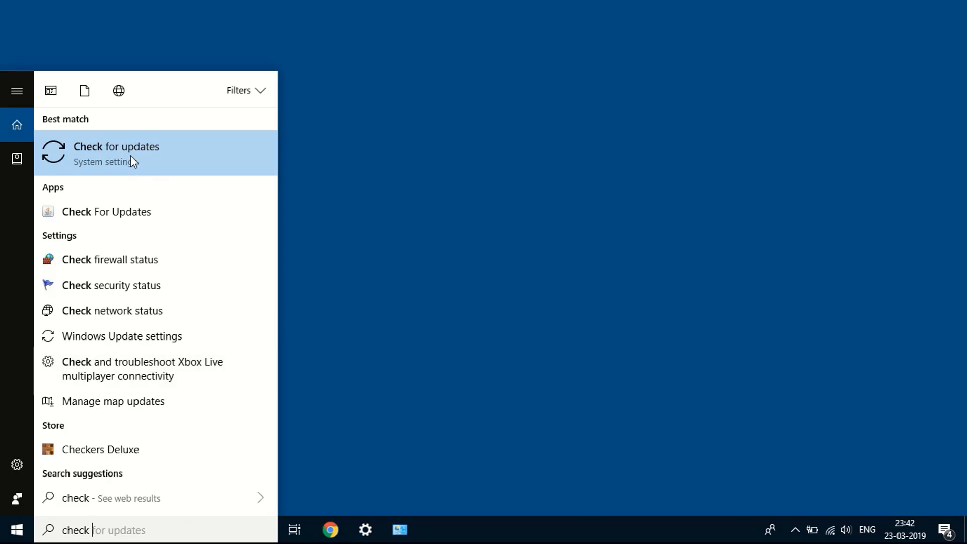
{"action": "left_click", "coordinate": [131, 155]}
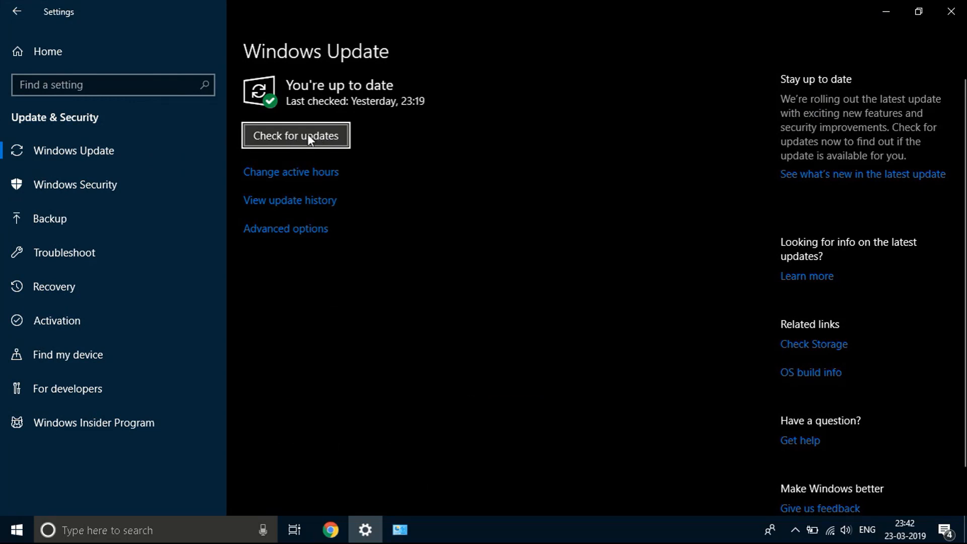
{"action": "left_click", "coordinate": [307, 136]}
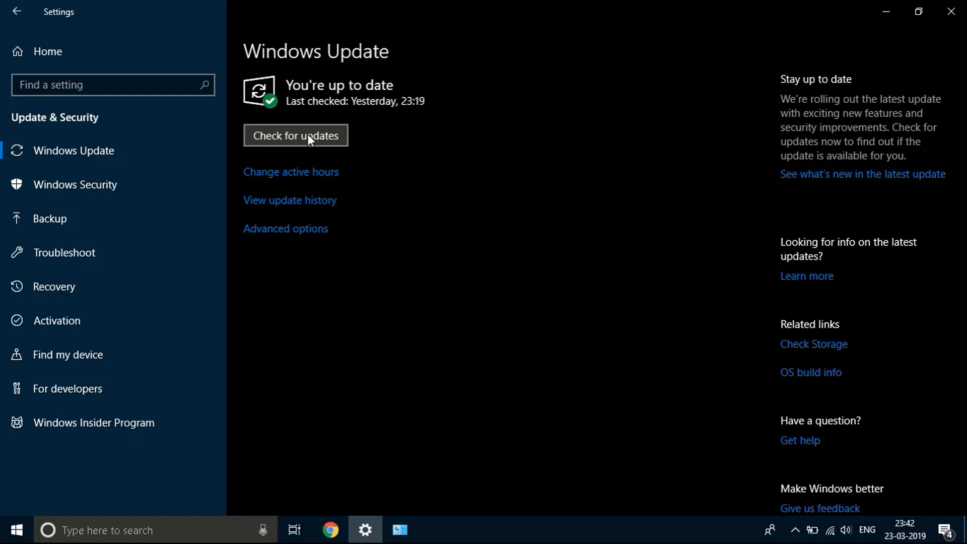
Start a check for new updates so the status reads 'Checking for updates'.
{"action": "left_click", "coordinate": [308, 137]}
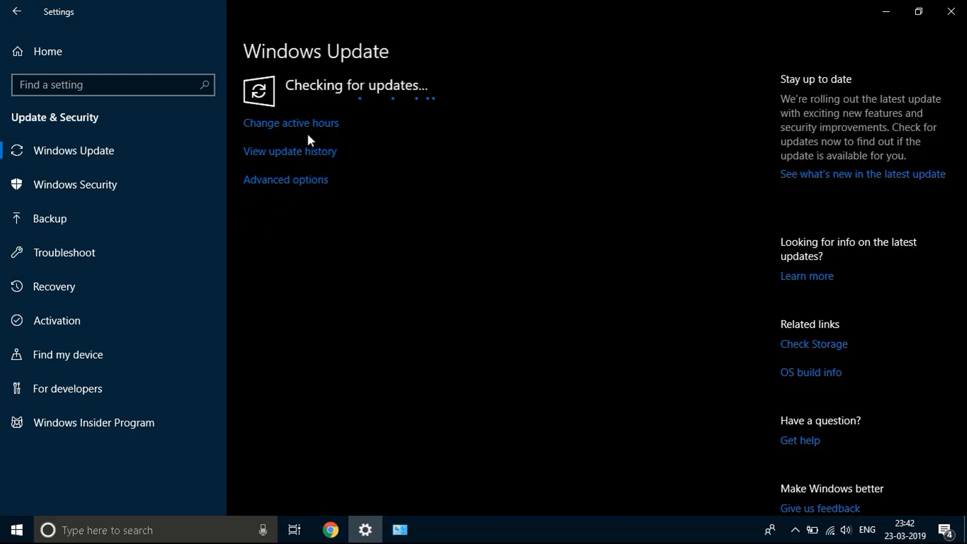